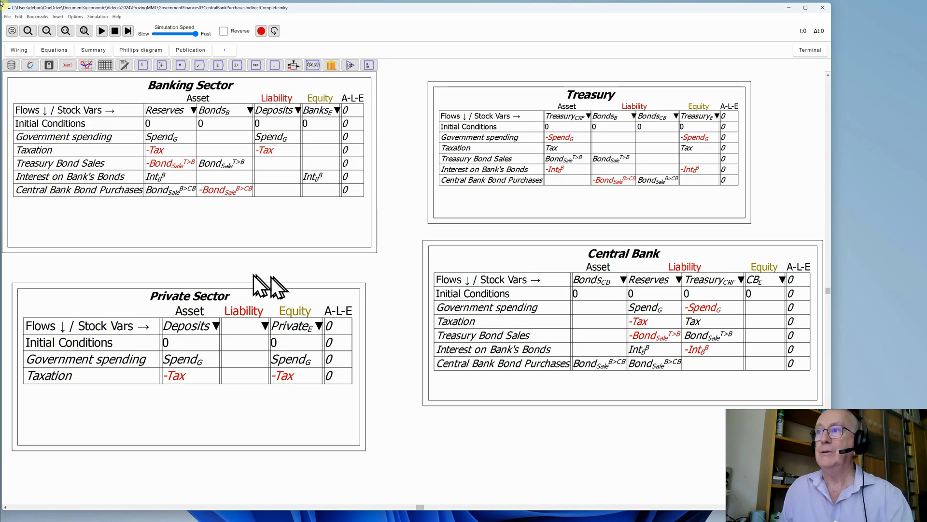
# Open the Banking Sector Godley table in its editor and widen the window.
pyautogui.rightClick(228, 220)
pyautogui.click(245, 249)
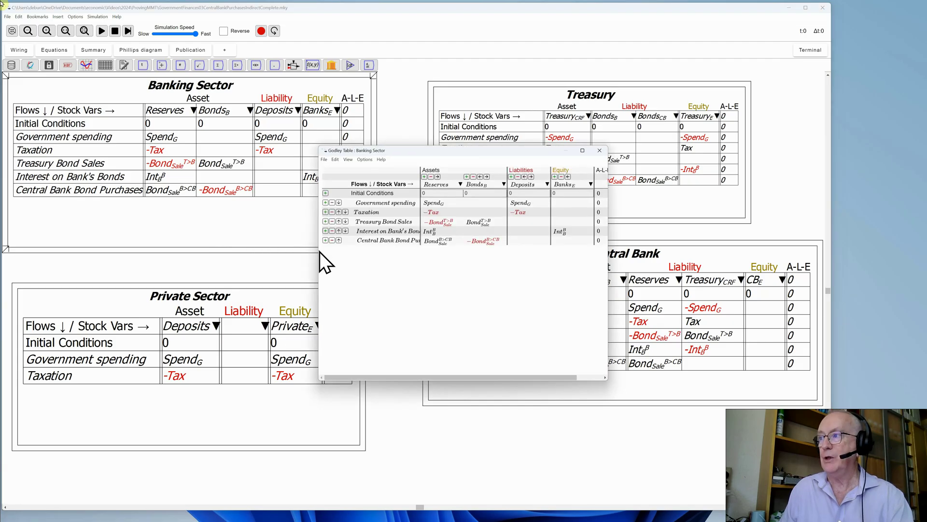
pyautogui.moveTo(319, 250); pyautogui.dragTo(77, 238)
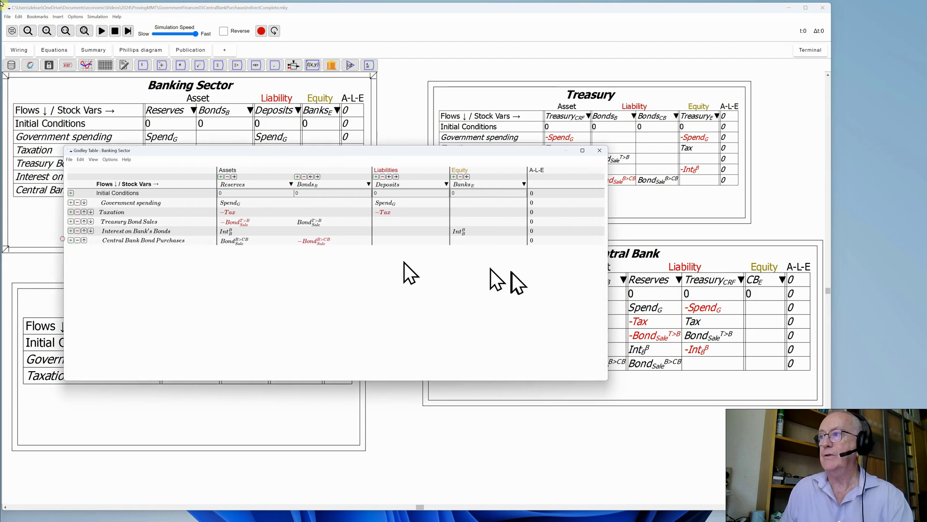
pyautogui.moveTo(604, 270); pyautogui.dragTo(789, 290)
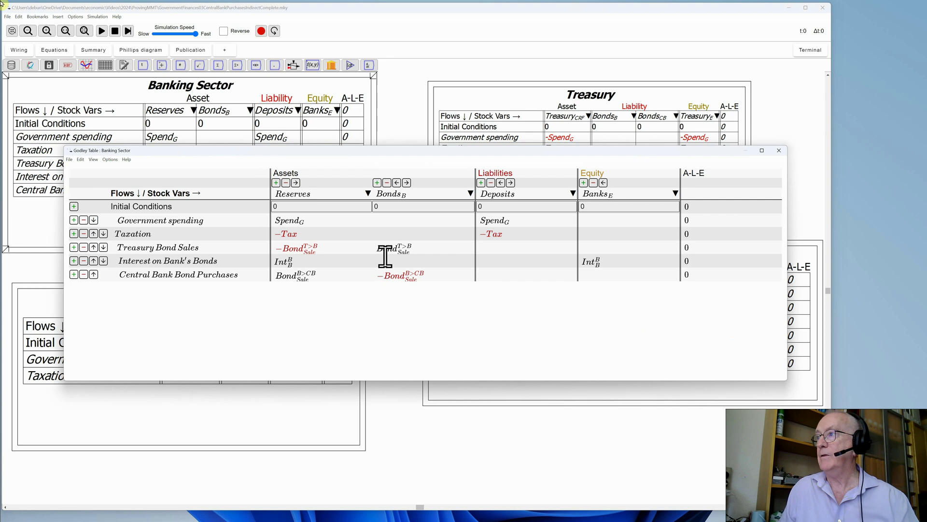
# Add a new asset column named Loans after Bonds_B.
pyautogui.click(377, 182)
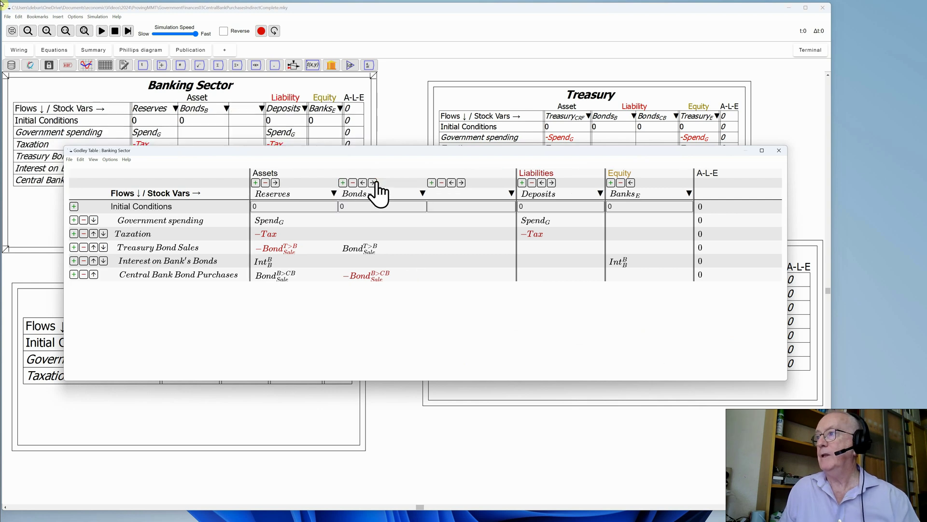
pyautogui.click(449, 194)
pyautogui.write('Loans')
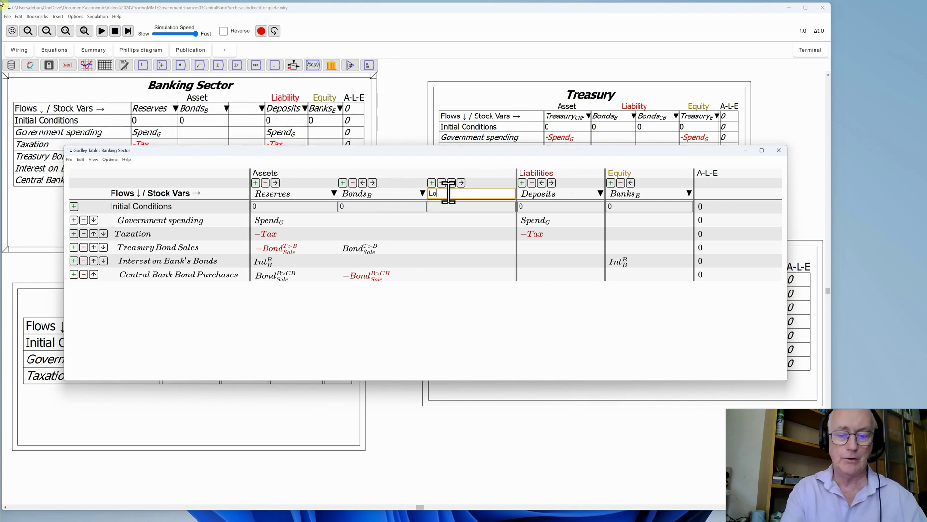
pyautogui.click(457, 323)
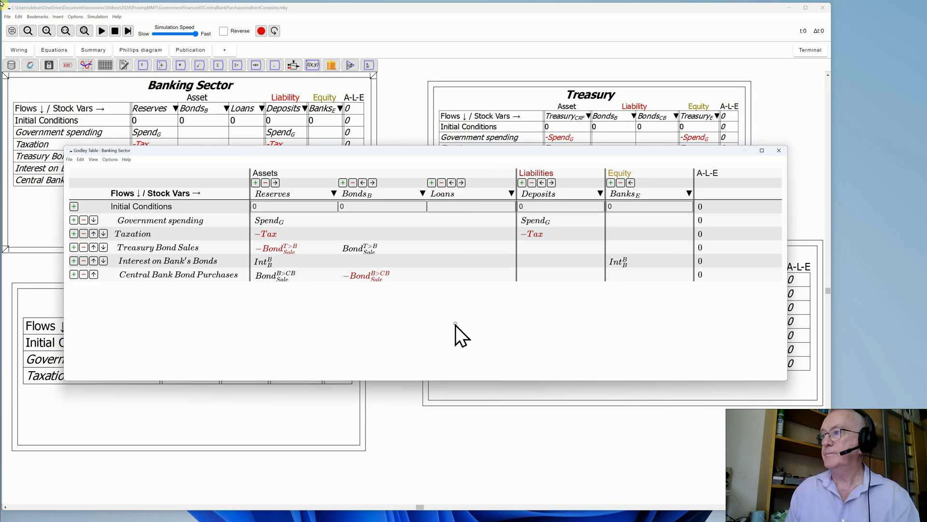
# Add a 'Bank lending' row with Credit under both Deposits and Loans.
pyautogui.click(74, 275)
pyautogui.click(126, 288)
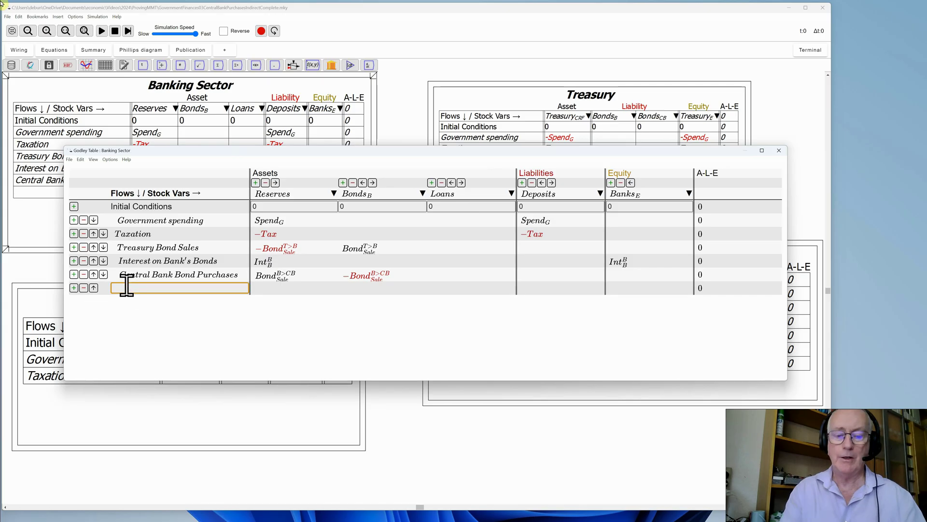
pyautogui.write('Bank')
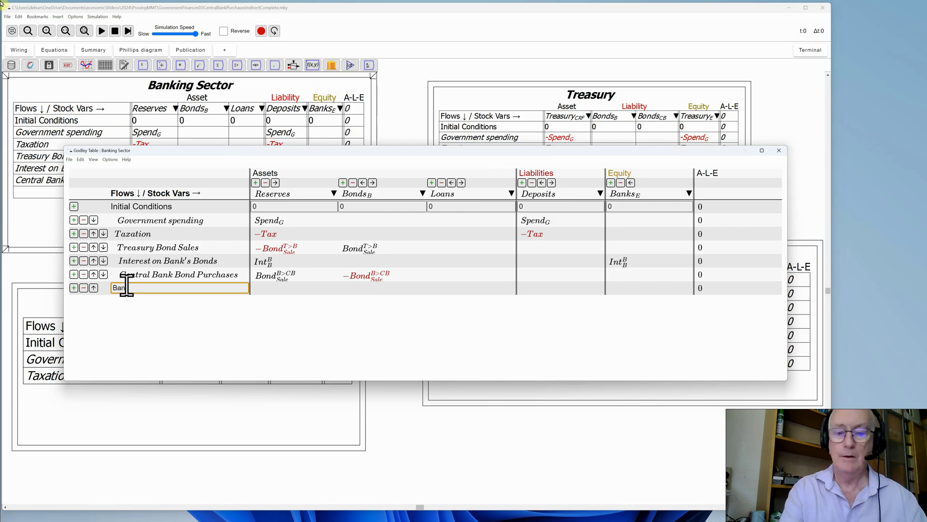
pyautogui.write(' lending')
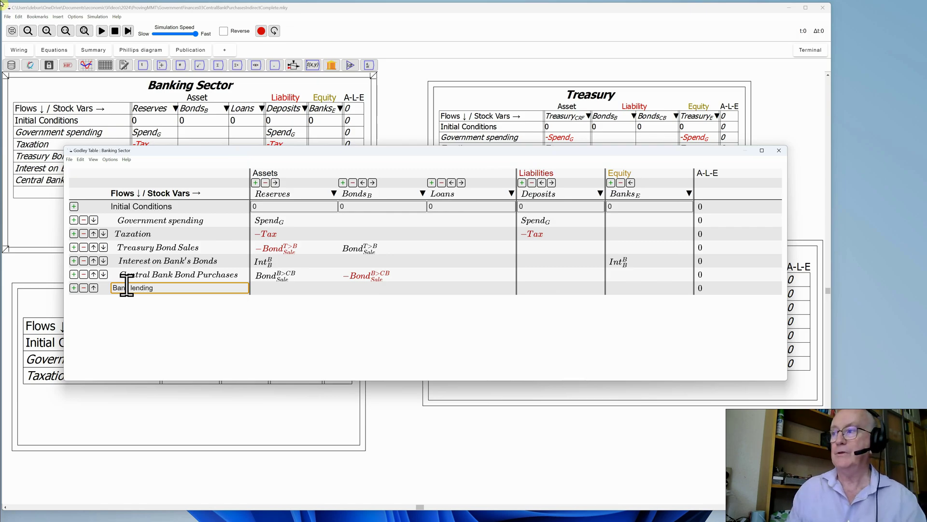
pyautogui.click(530, 287)
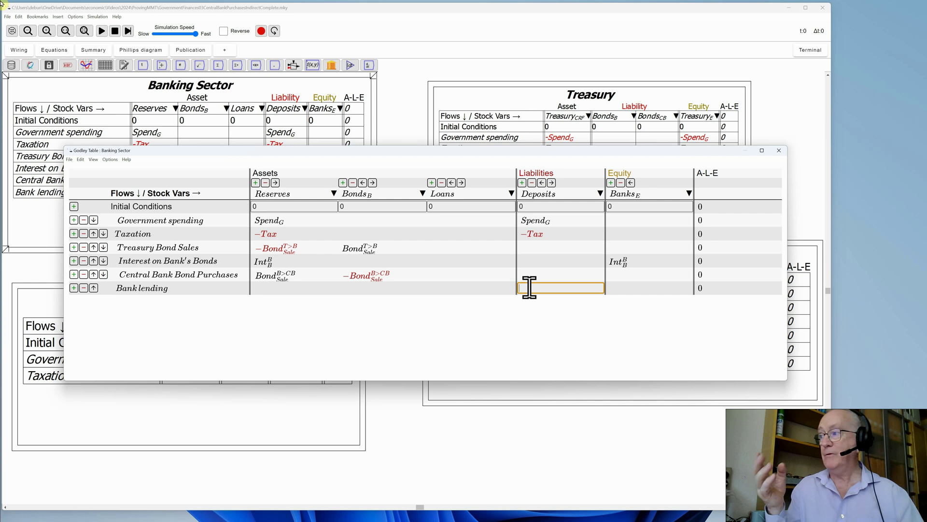
pyautogui.write('Credi')
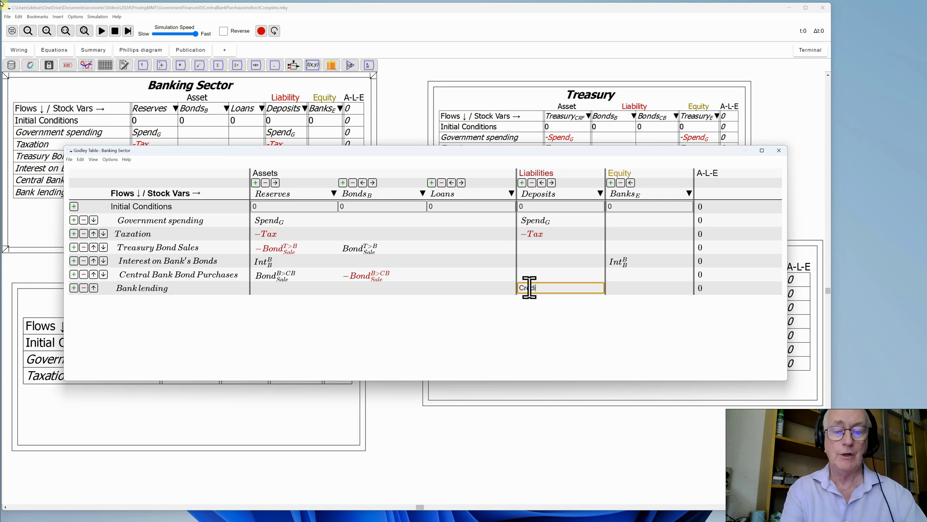
pyautogui.write('t')
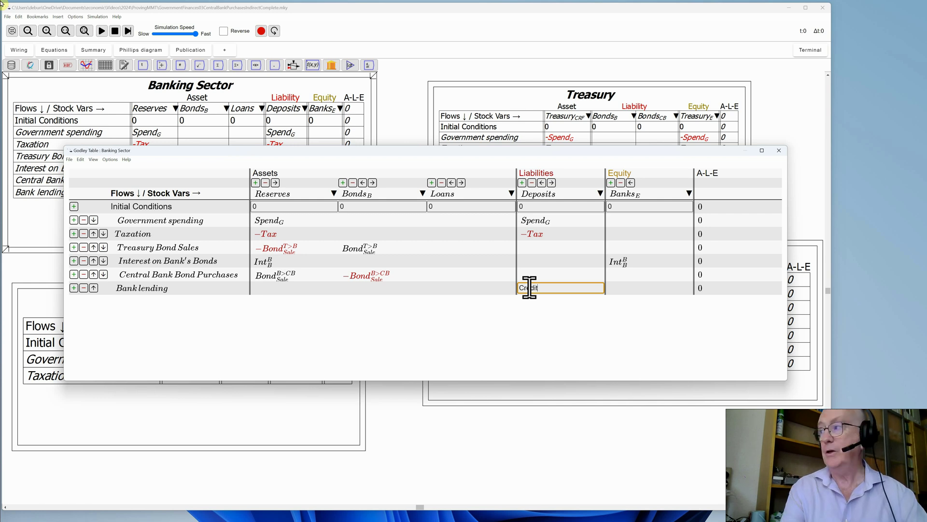
pyautogui.click(517, 335)
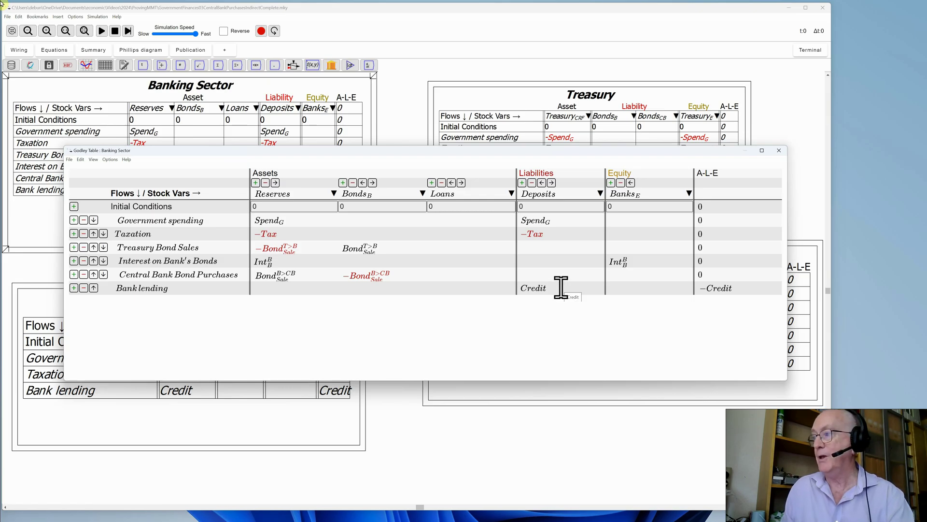
pyautogui.click(456, 287)
pyautogui.write('Credit')
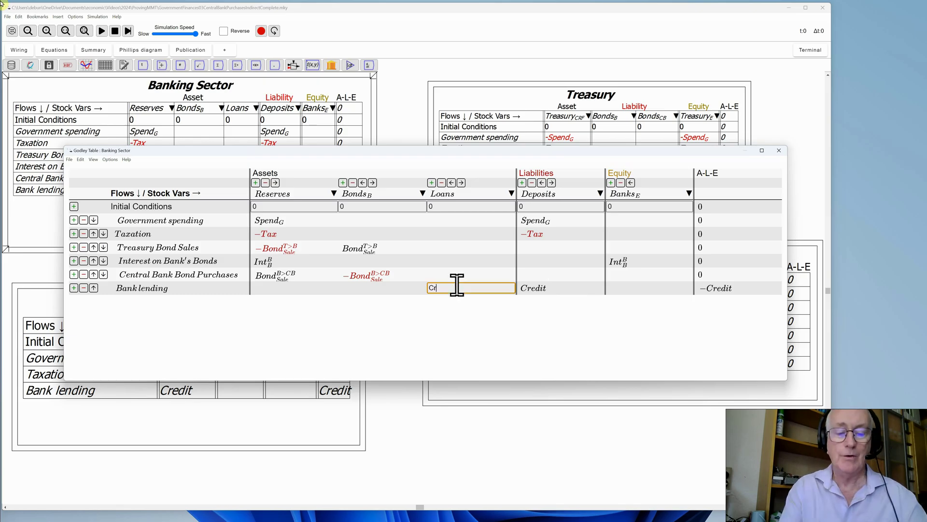
pyautogui.click(460, 326)
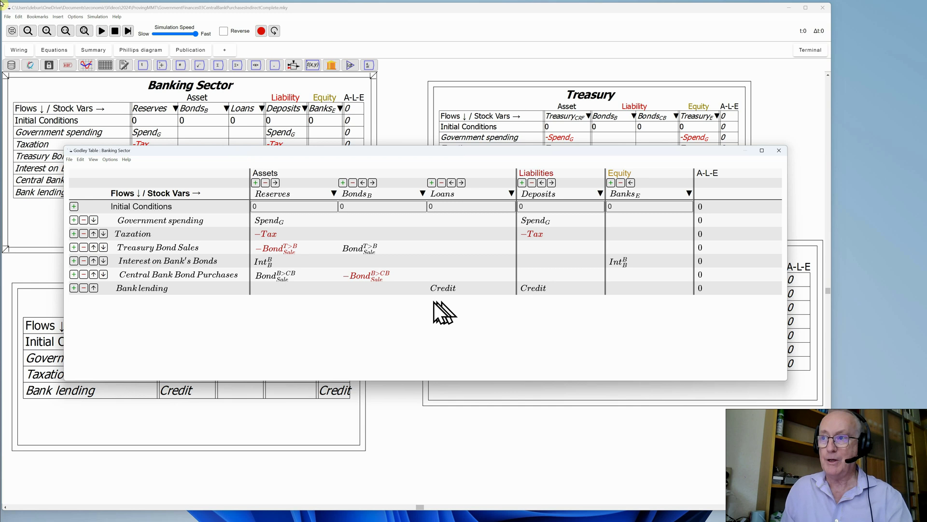
# Add an 'Interest on Loans' row and enter Int_L in its Deposits cell.
pyautogui.click(73, 289)
pyautogui.click(147, 301)
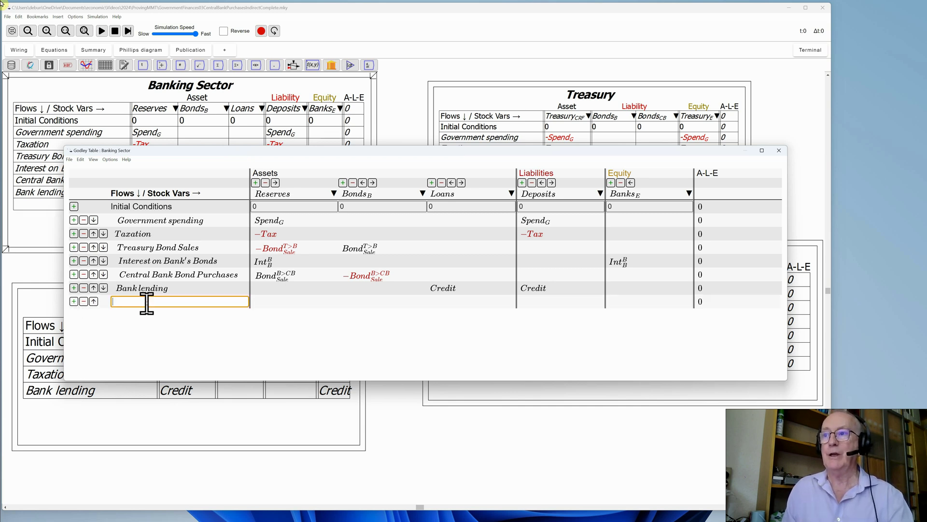
pyautogui.write('Interest on')
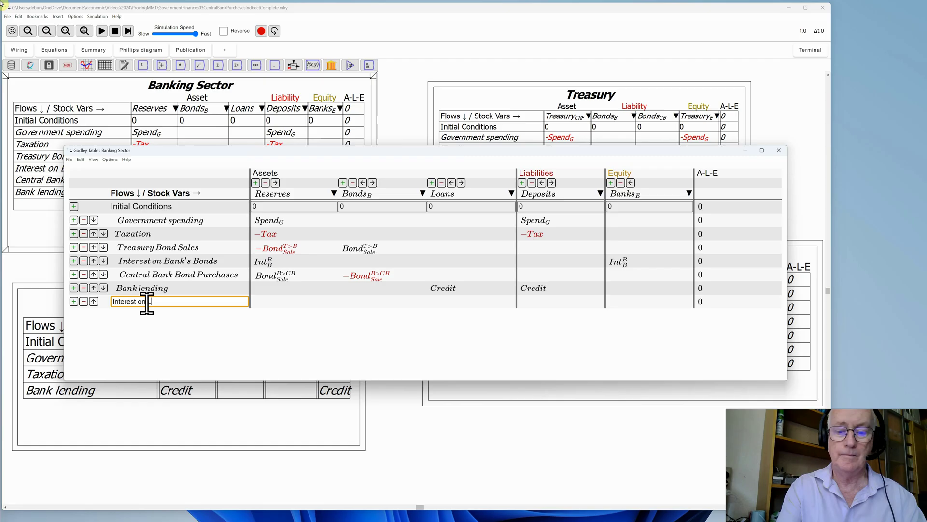
pyautogui.write(' Loans')
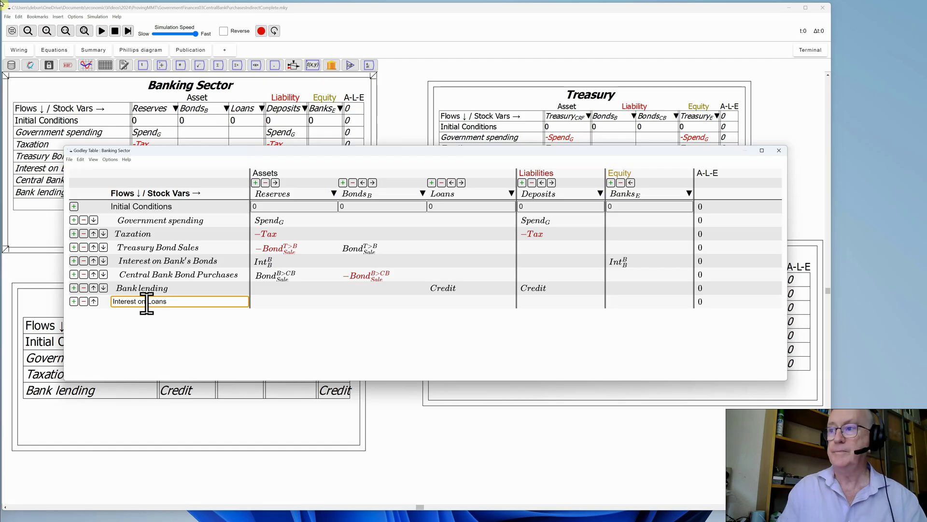
pyautogui.click(531, 303)
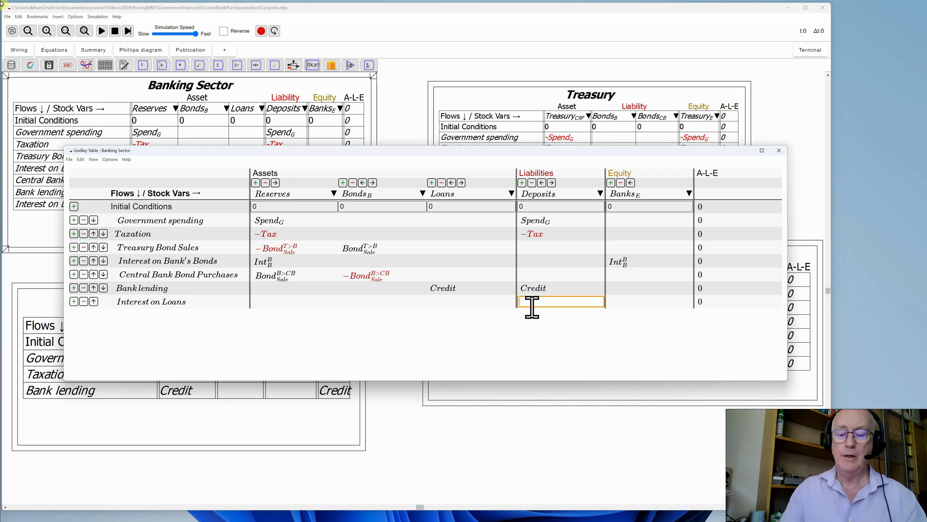
pyautogui.write('Int')
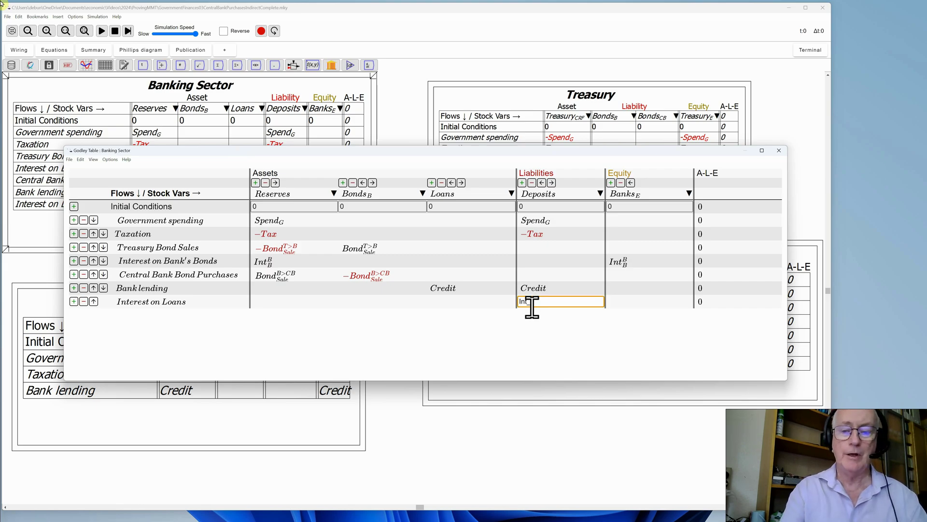
pyautogui.write('_L')
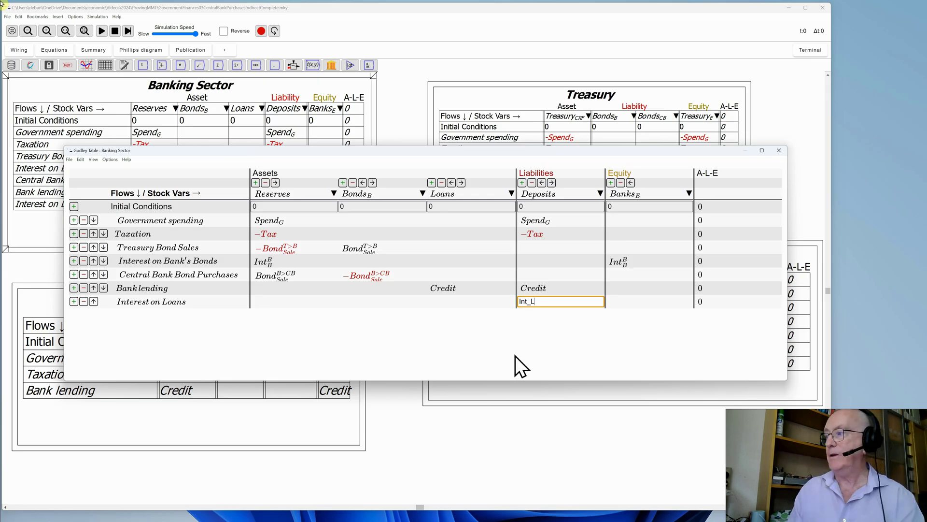
pyautogui.press('Return')
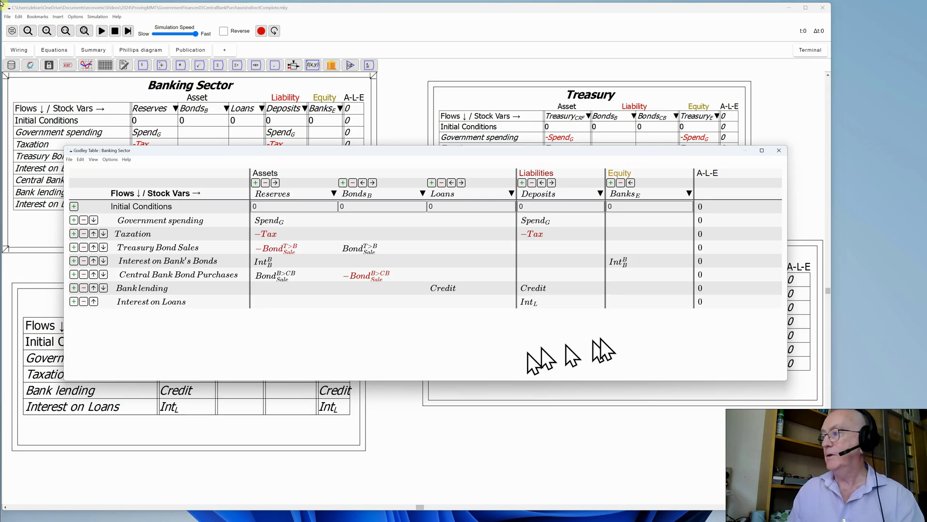
# Change the Deposits entry to -Int_L and enter Int_L under Banks_E.
pyautogui.click(620, 302)
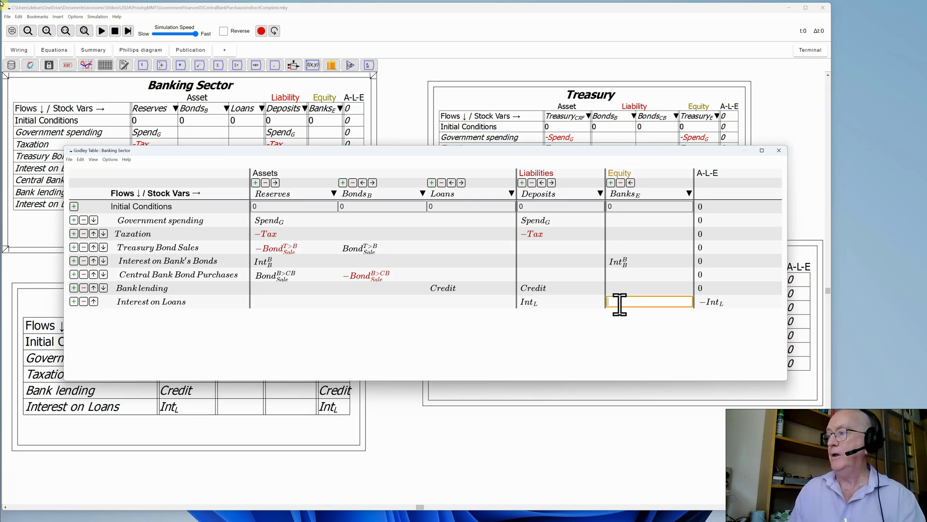
pyautogui.click(563, 302)
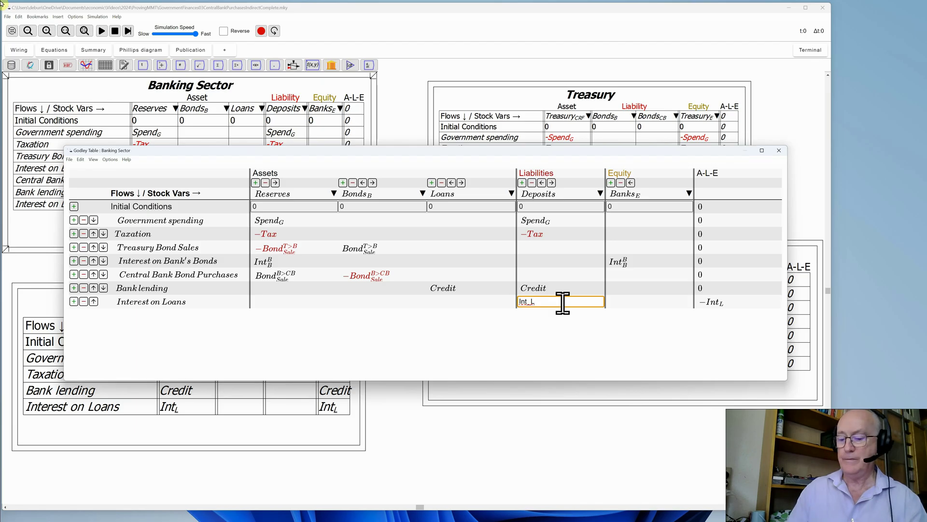
pyautogui.press('Home')
pyautogui.write('-')
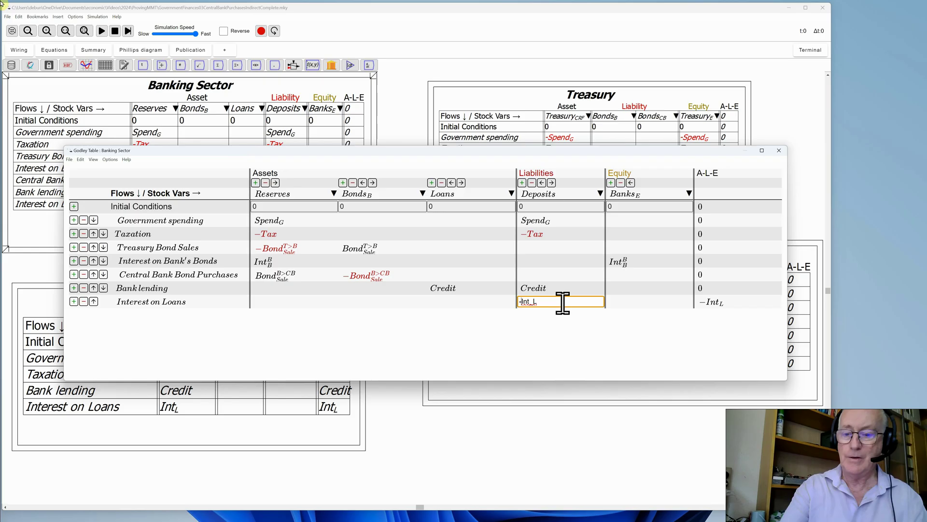
pyautogui.press('Return')
pyautogui.click(620, 301)
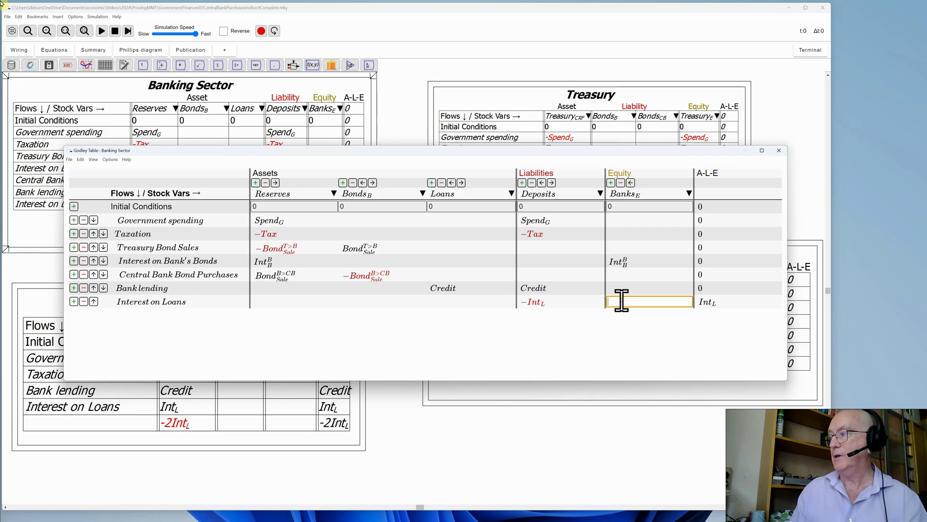
pyautogui.write('Int')
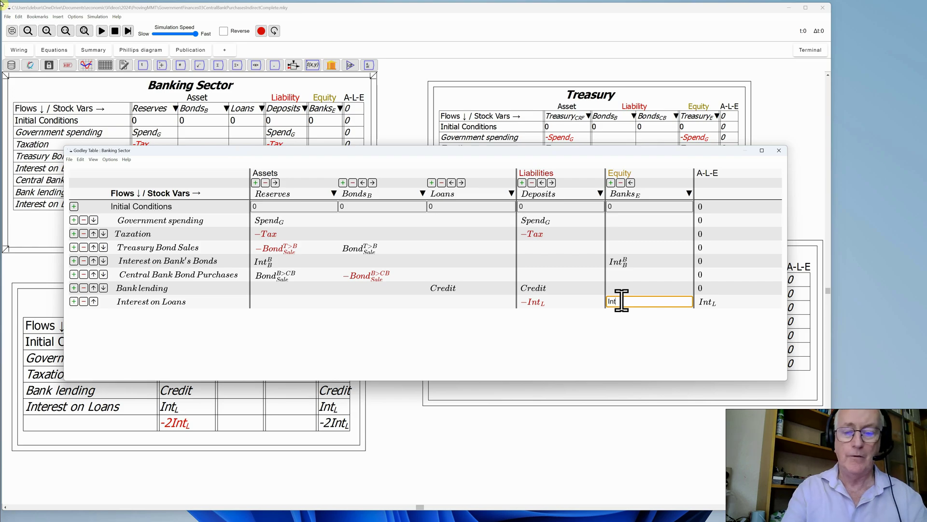
pyautogui.write('_L')
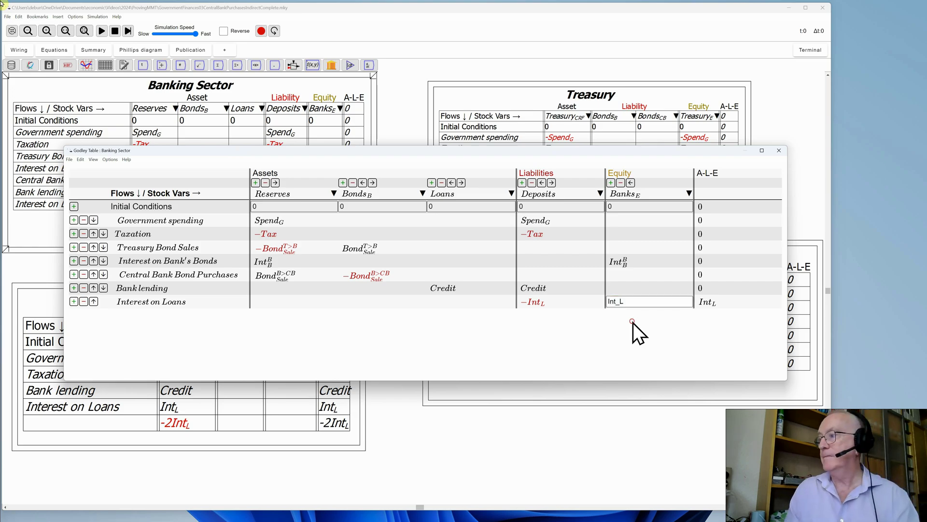
pyautogui.press('Return')
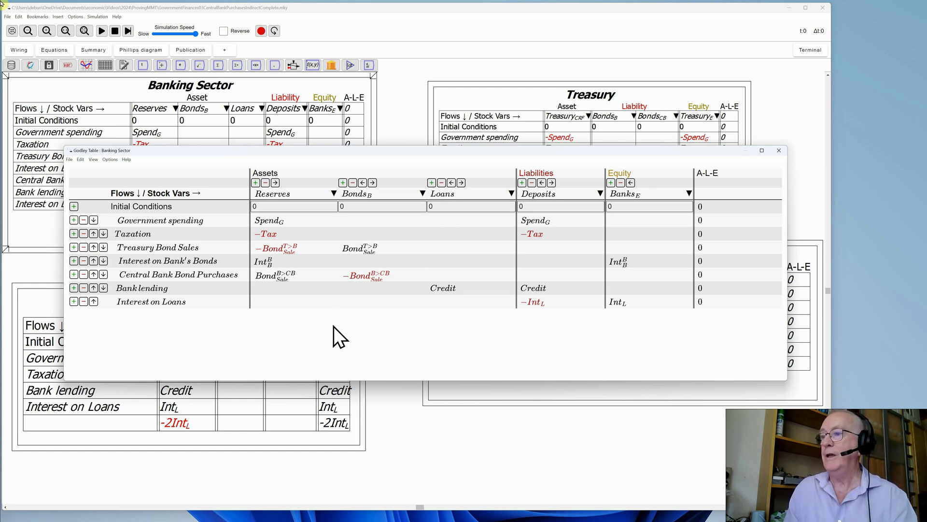
# In the Private Sector table, delete the leftover -2Int_L row and make the liability column Loans.
pyautogui.click(274, 401)
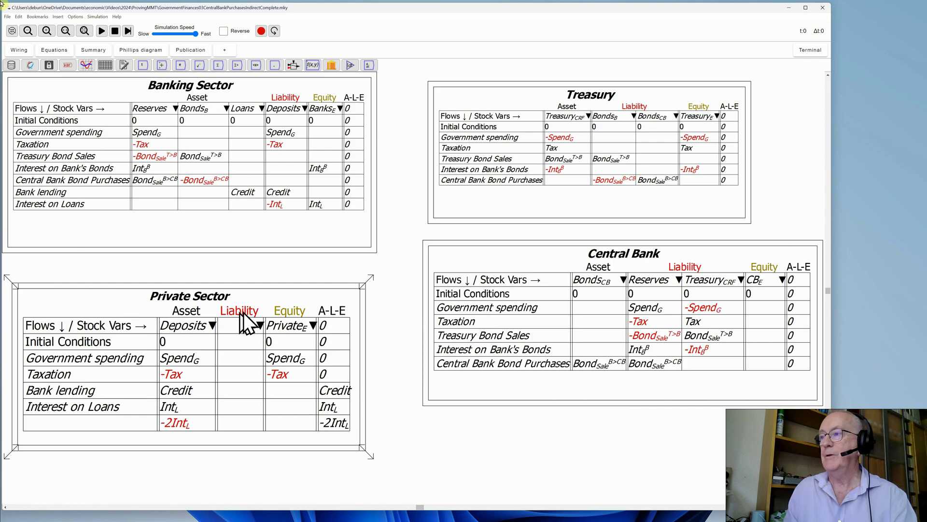
pyautogui.doubleClick(315, 308)
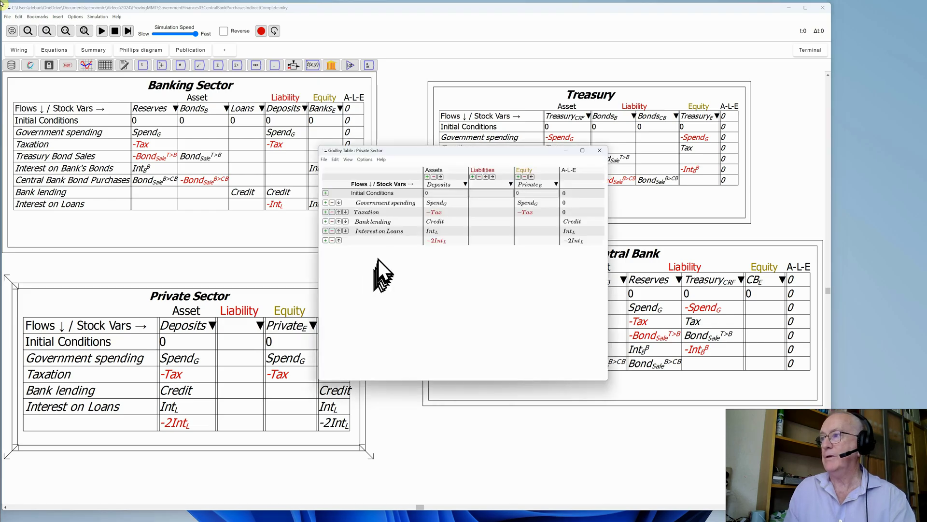
pyautogui.click(332, 240)
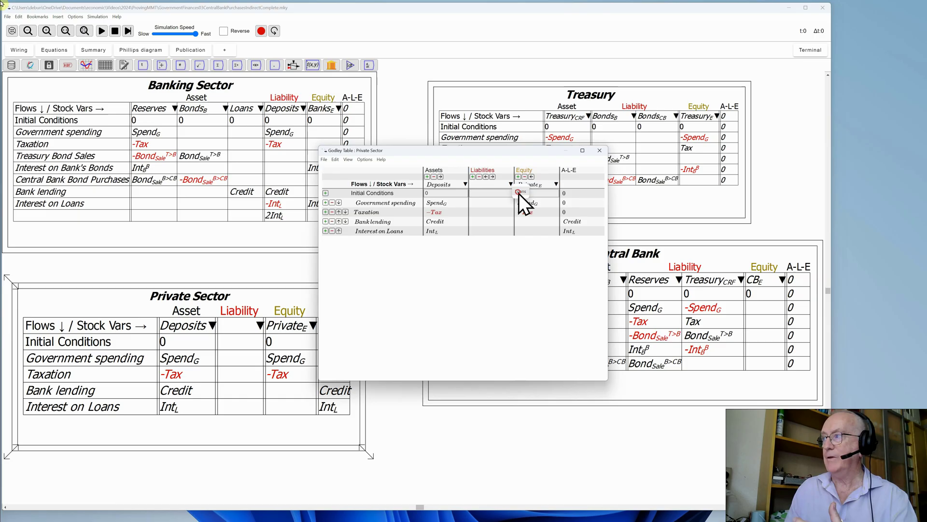
pyautogui.click(519, 193)
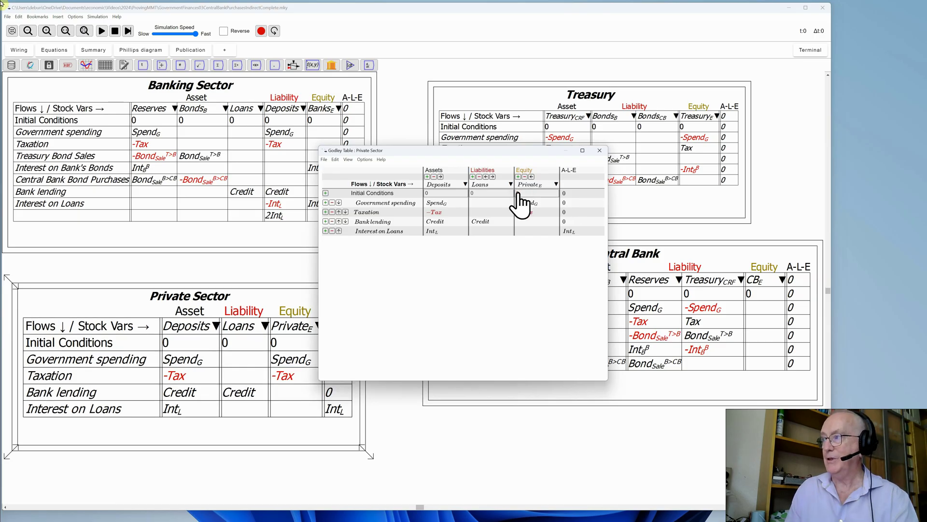
# Charge Interest on Loans as -Int_L to both Deposits and Private_E.
pyautogui.click(524, 232)
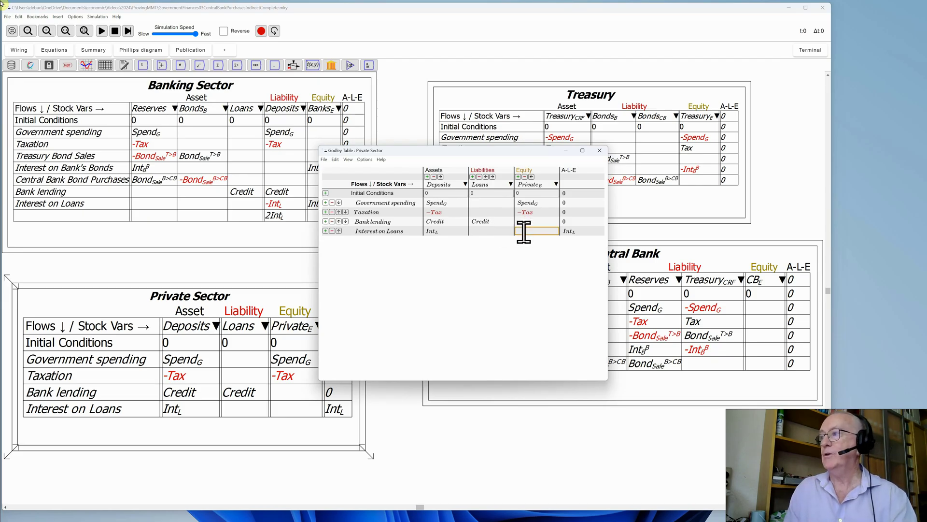
pyautogui.click(424, 230)
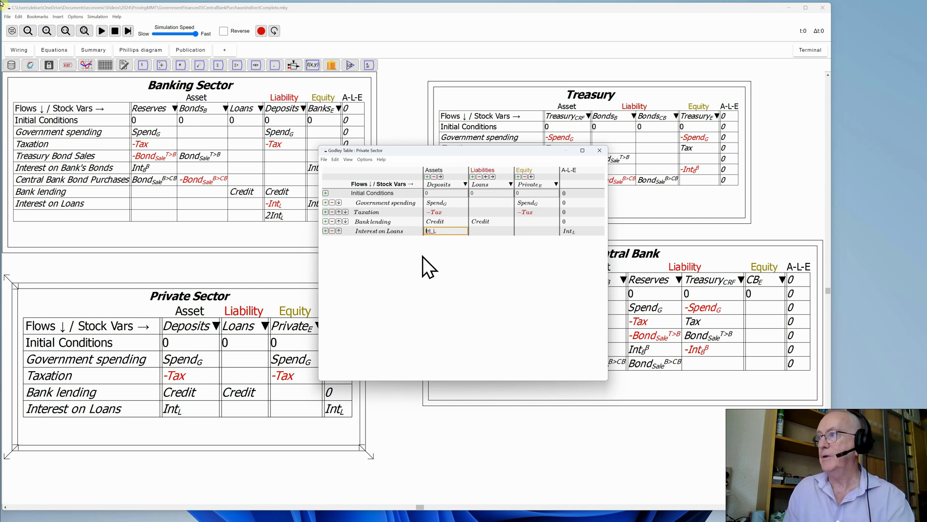
pyautogui.write('-')
pyautogui.press('Return')
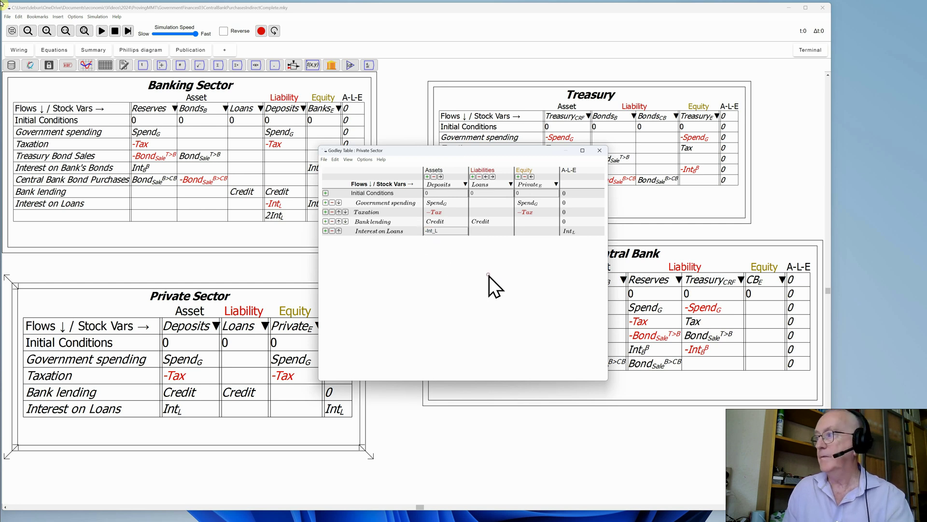
pyautogui.click(526, 232)
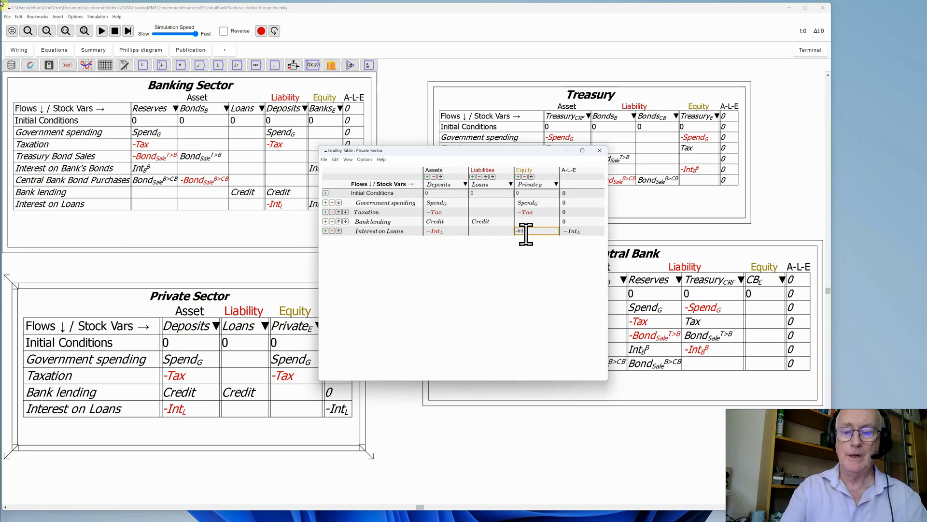
pyautogui.click(509, 270)
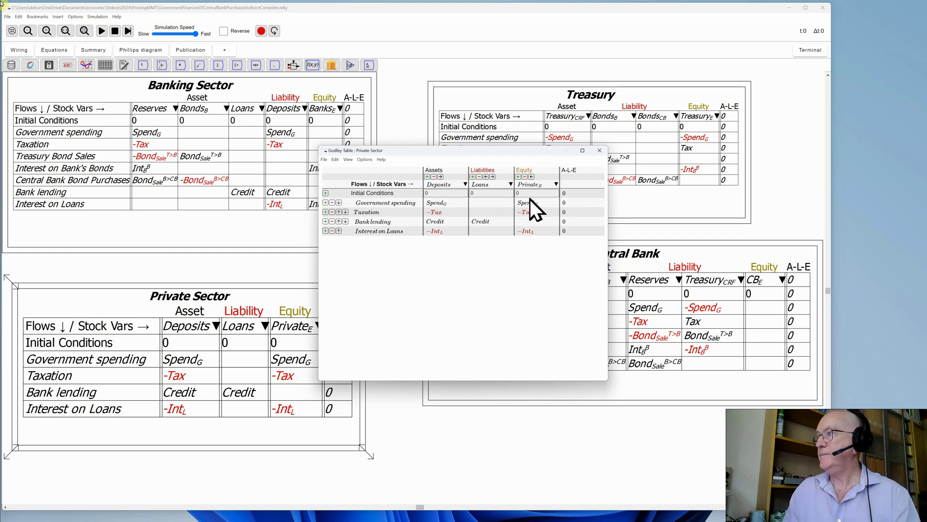
pyautogui.click(404, 140)
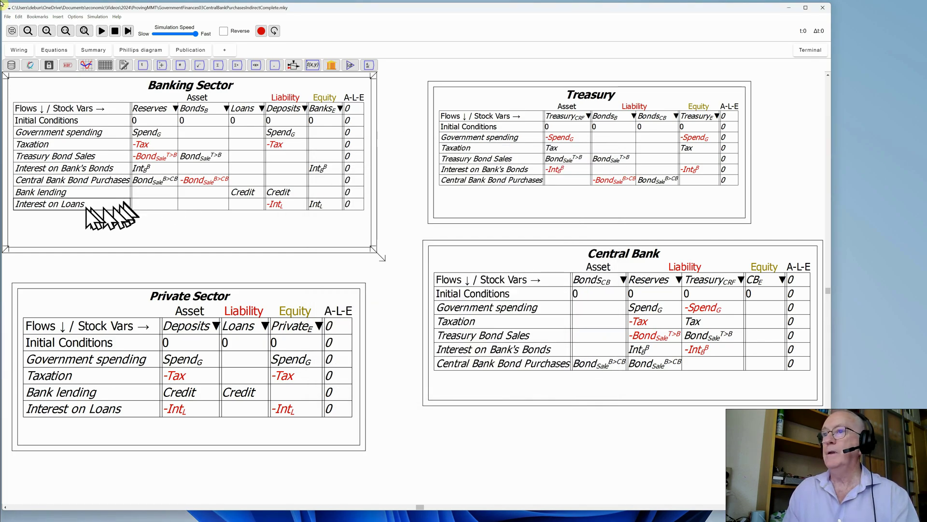